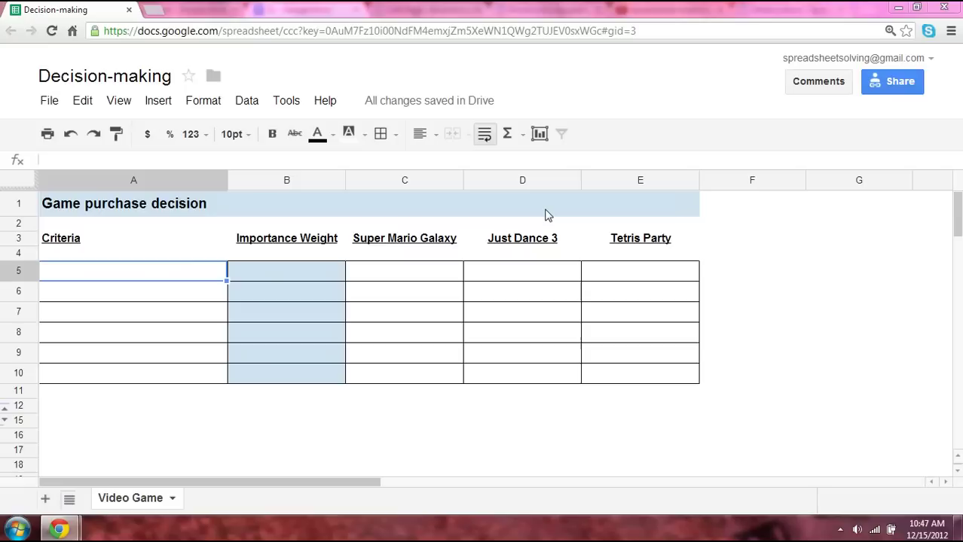
# Enter the first three criteria, Multi-player, Fitness and Popularity, in A5:A7.
pyautogui.click(138, 291)
pyautogui.click(141, 313)
pyautogui.click(147, 333)
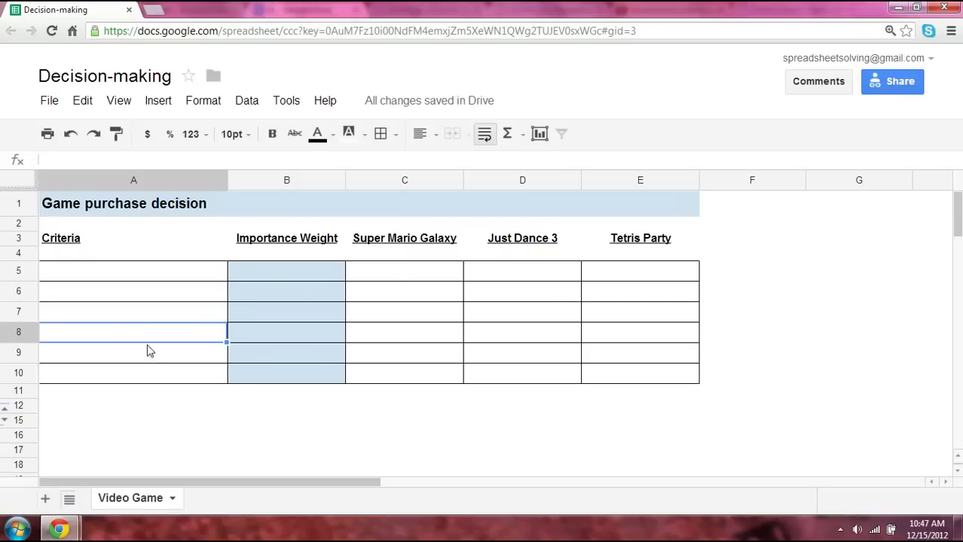
pyautogui.click(151, 353)
pyautogui.click(156, 374)
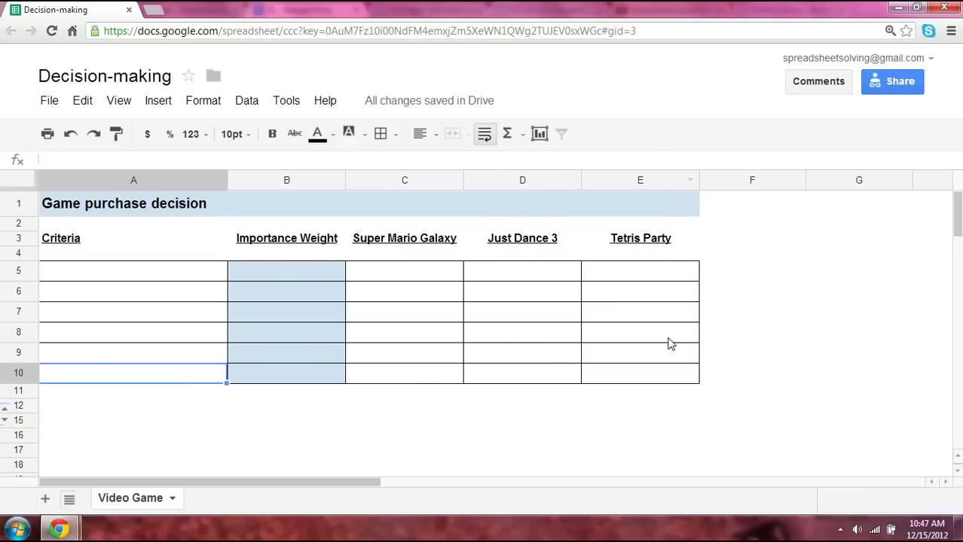
pyautogui.click(155, 274)
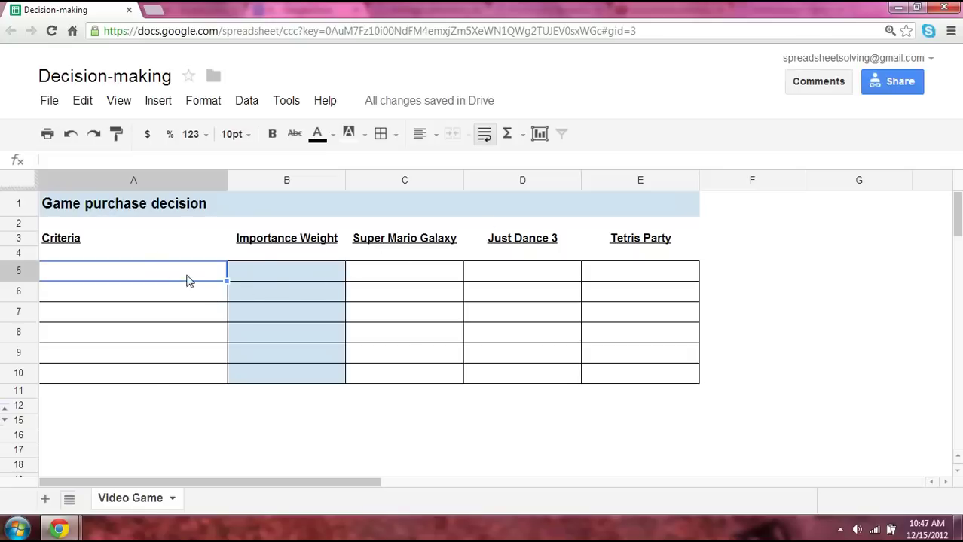
pyautogui.write('Multi-player')
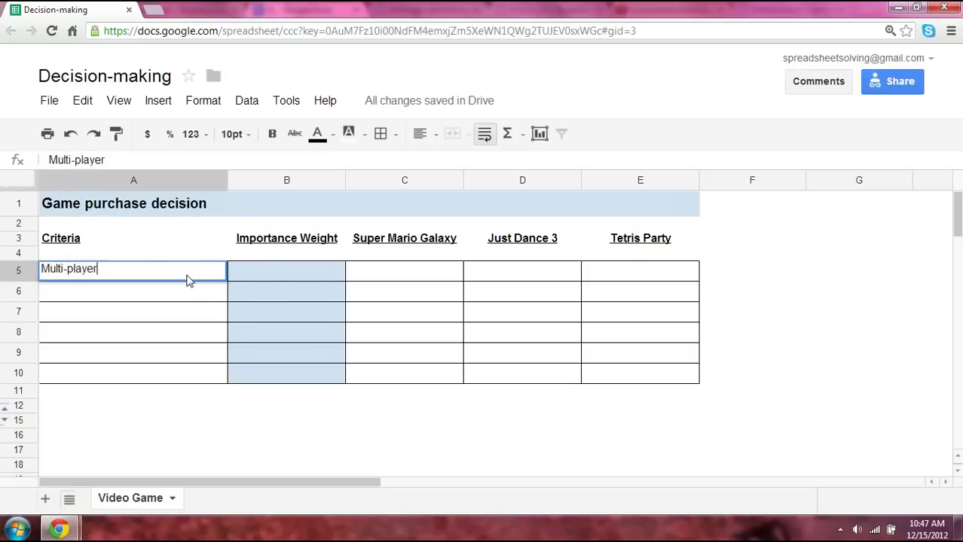
pyautogui.press('Return')
pyautogui.write('Fitness')
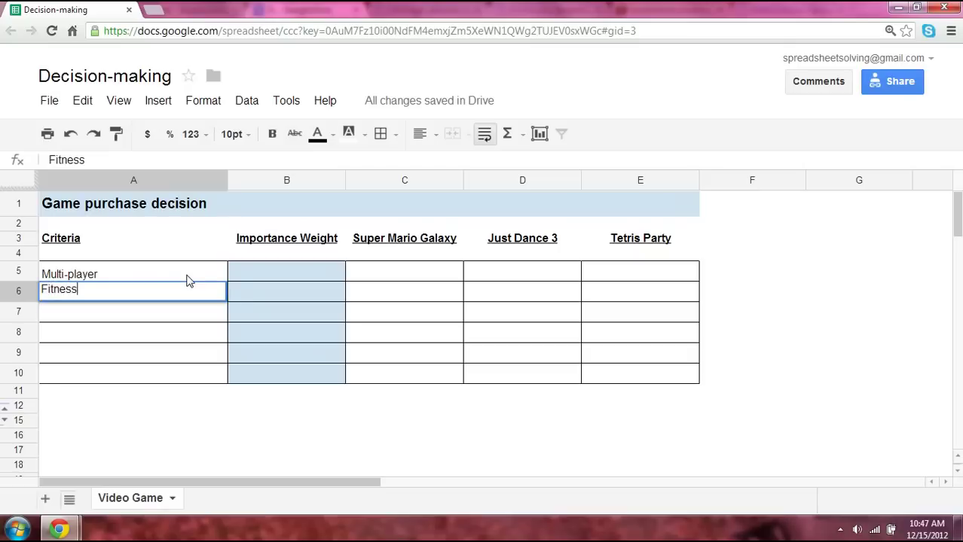
pyautogui.press('Return')
pyautogui.write('Popularity')
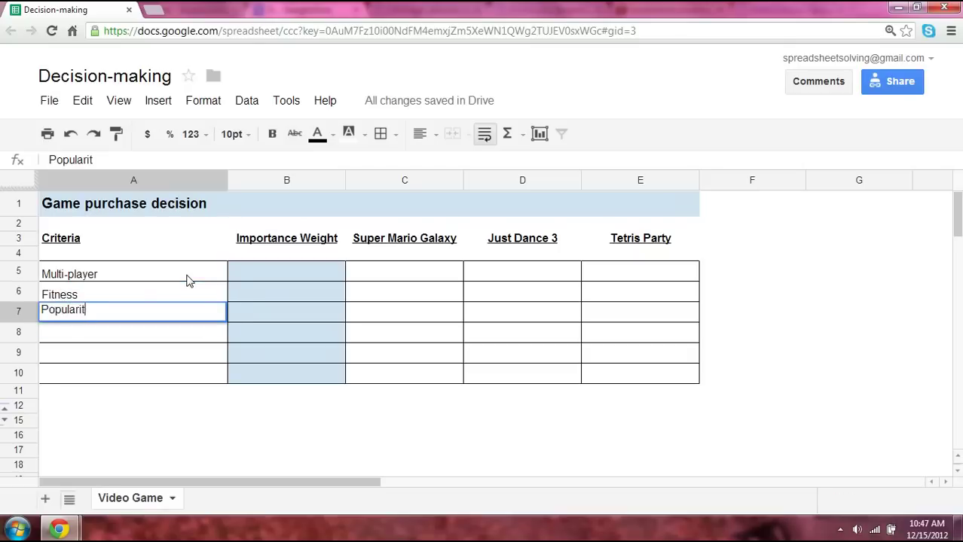
pyautogui.press('Return')
# Add the remaining criteria Price, Variety and Space in A8:A10.
pyautogui.write('Price')
pyautogui.press('Return')
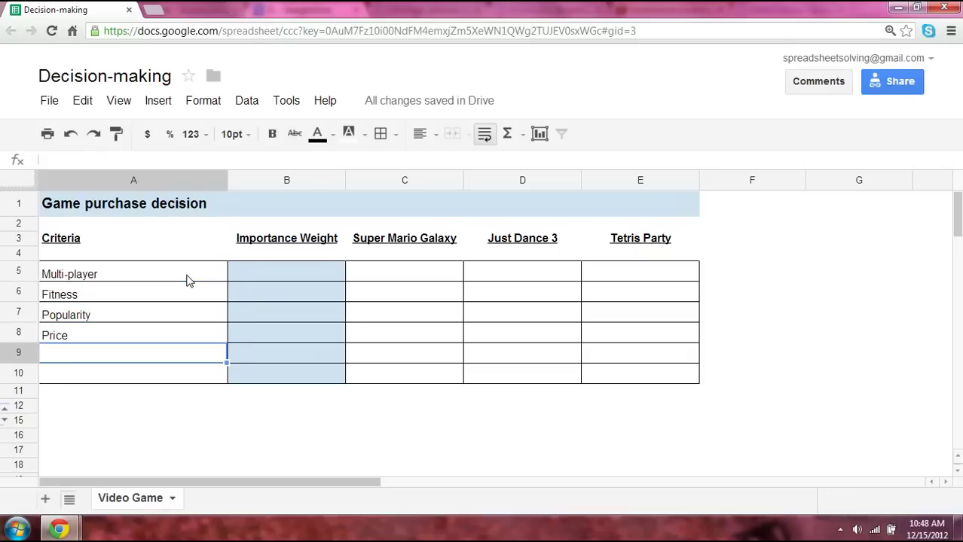
pyautogui.write('Vai')
pyautogui.write('iety')
pyautogui.press('Return')
pyautogui.write('Space')
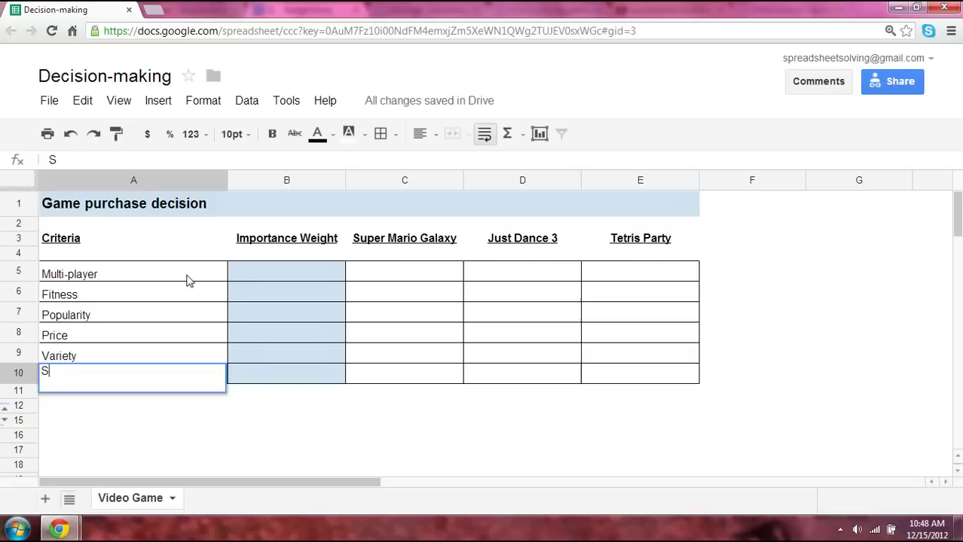
pyautogui.press('Return')
pyautogui.press('Up')
pyautogui.press('Up')
pyautogui.press('Up')
pyautogui.press('Up')
pyautogui.press('Up')
pyautogui.press('Up')
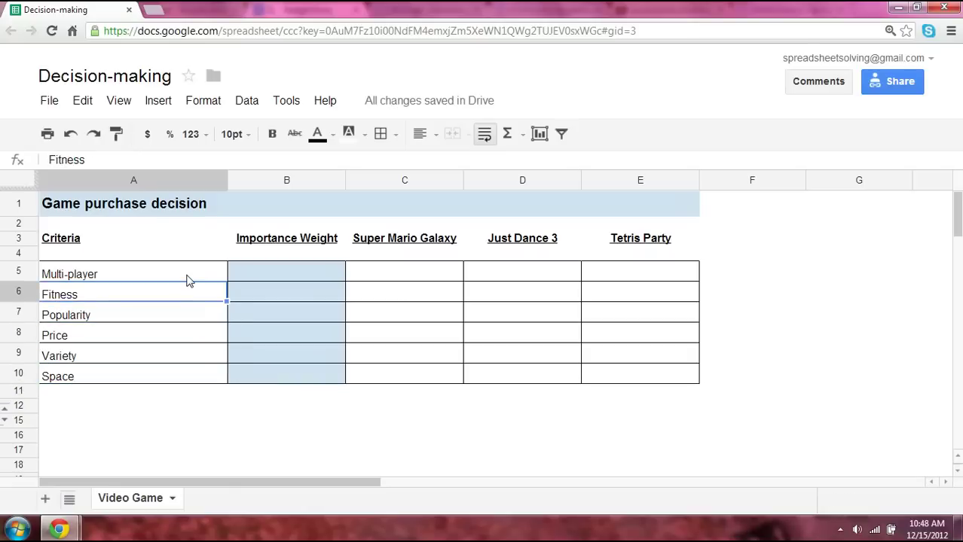
pyautogui.press('Right')
pyautogui.press('Right')
pyautogui.press('Right')
# Mark 1 for Tetris Party under Multi-player and for Just Dance 3 under Fitness and Popularity.
pyautogui.press('Left')
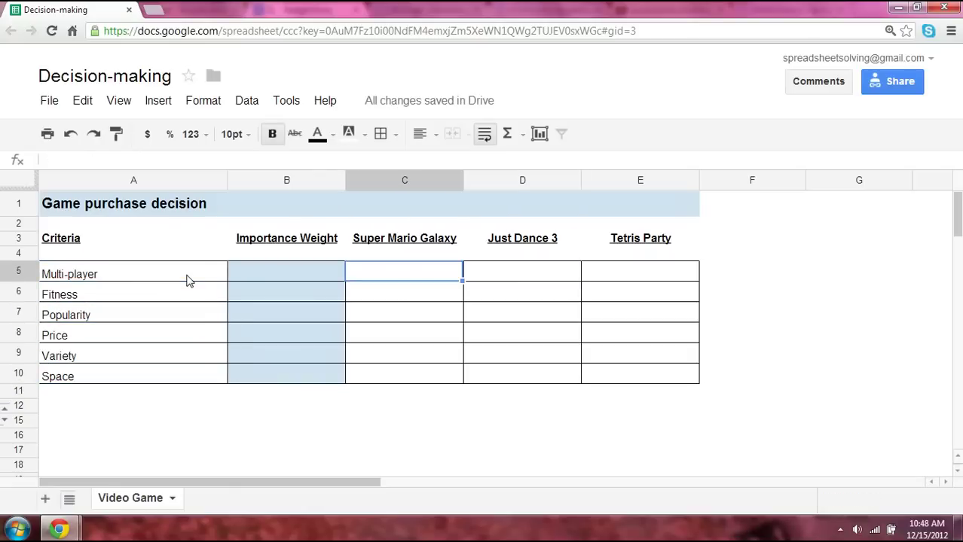
pyautogui.press('Right')
pyautogui.press('Right')
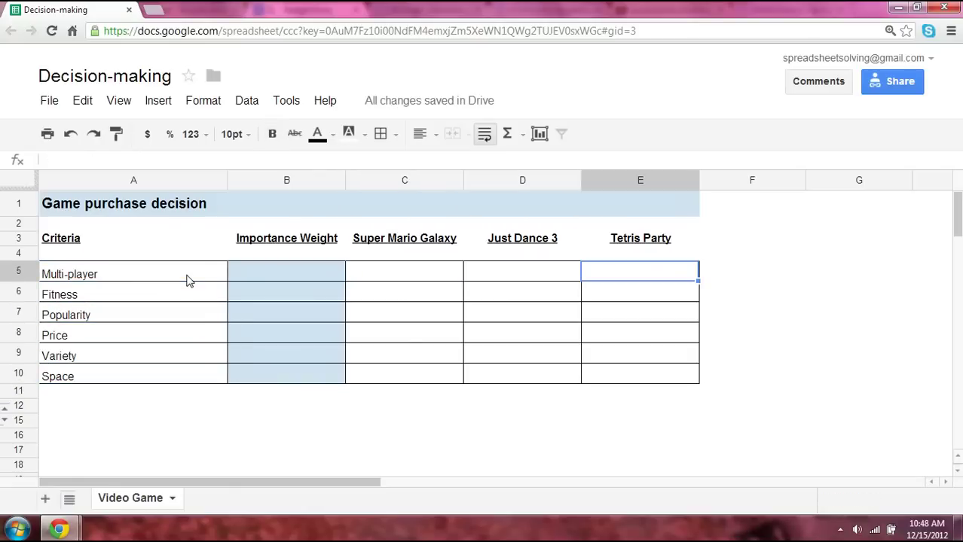
pyautogui.write('1')
pyautogui.press('Return')
pyautogui.press('Up')
pyautogui.press('Up')
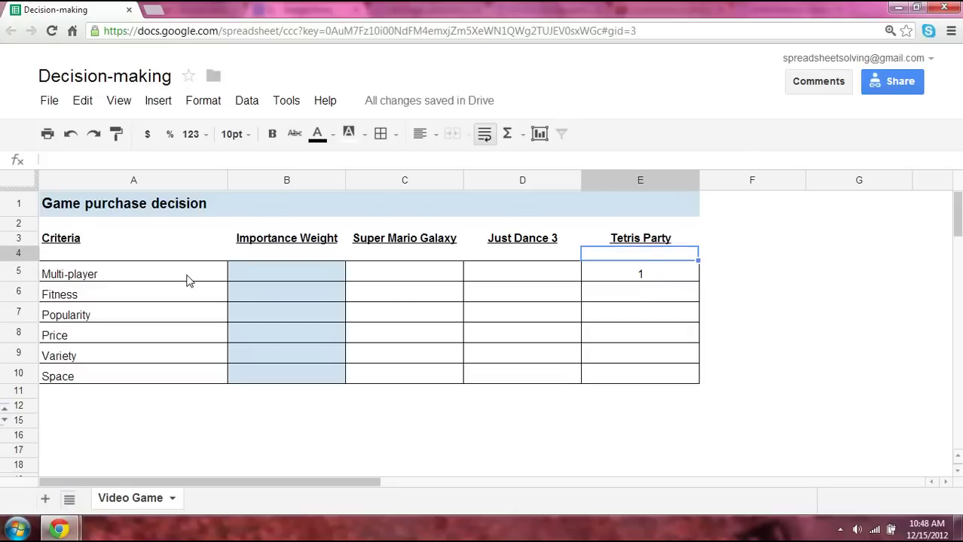
pyautogui.press('Down')
pyautogui.press('Down')
pyautogui.press('Left')
pyautogui.write('1')
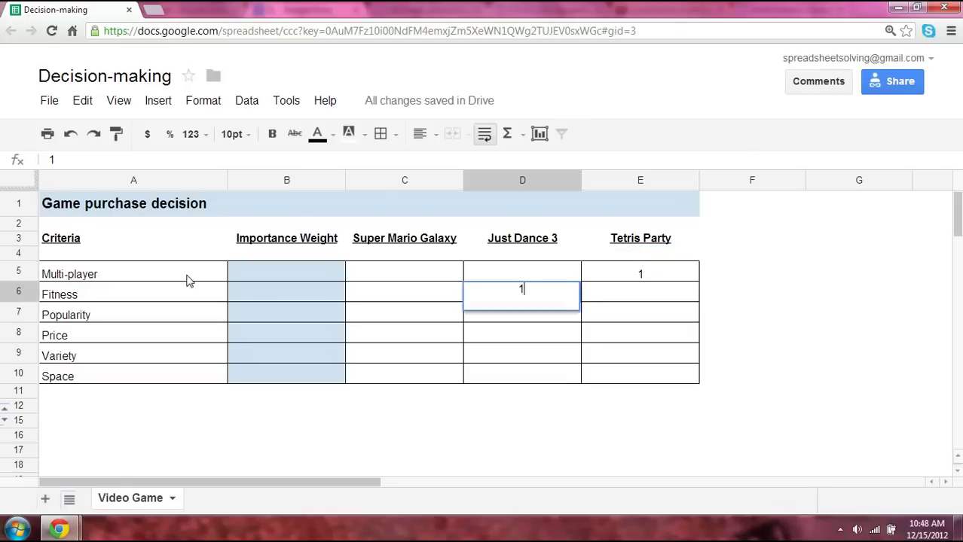
pyautogui.press('Return')
pyautogui.write('1')
pyautogui.press('Return')
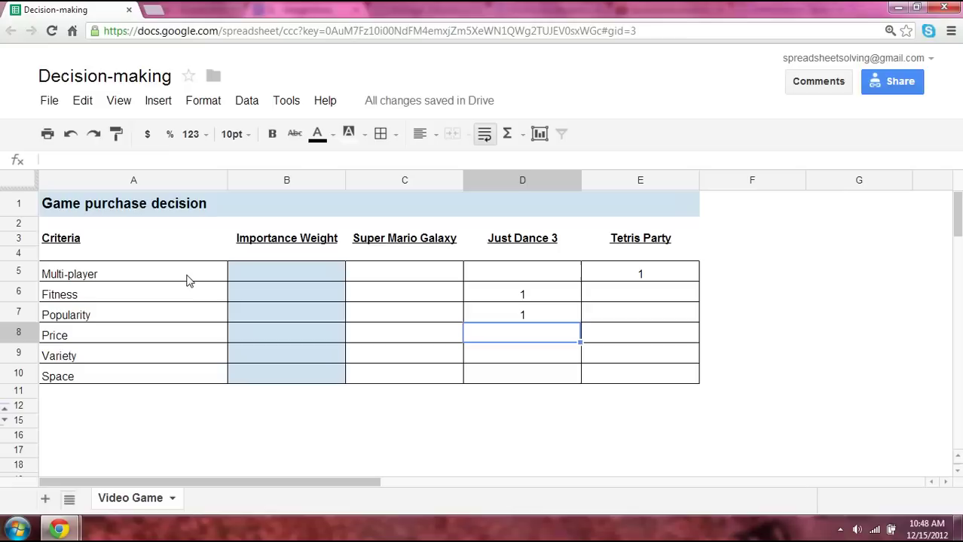
# Mark 1 for Tetris Party's Price and Space, Just Dance 3's Variety and Super Mario Galaxy's Space.
pyautogui.press('Up')
pyautogui.press('Down')
pyautogui.press('Right')
pyautogui.write('1')
pyautogui.press('Left')
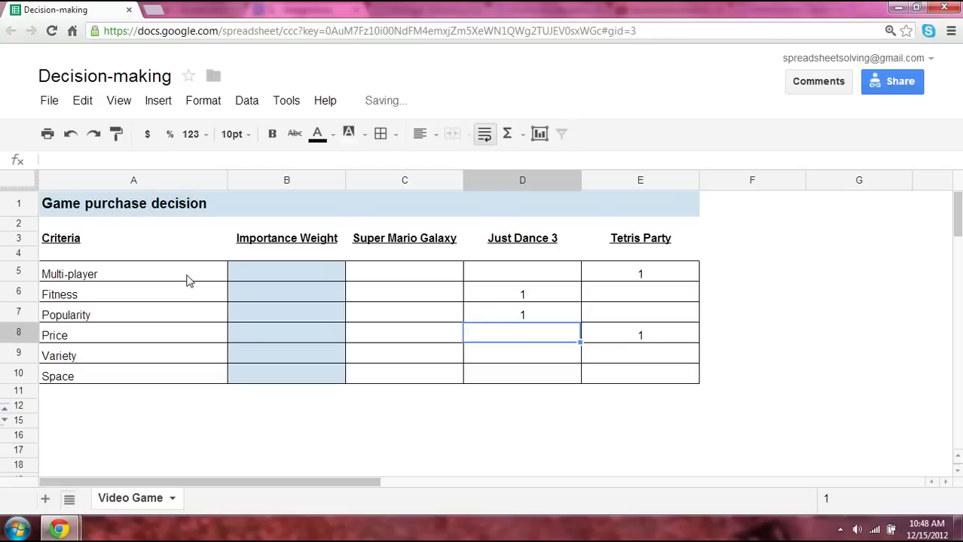
pyautogui.press('Down')
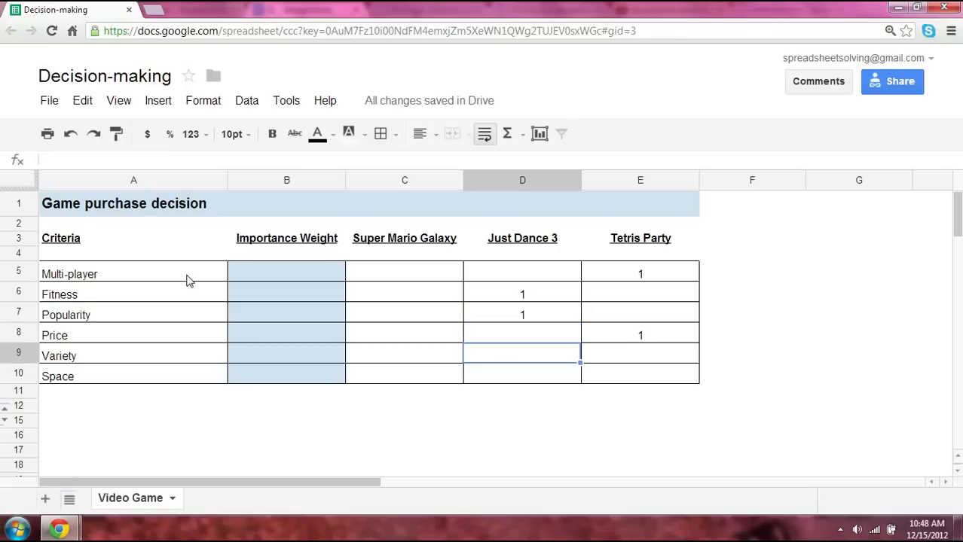
pyautogui.write('1')
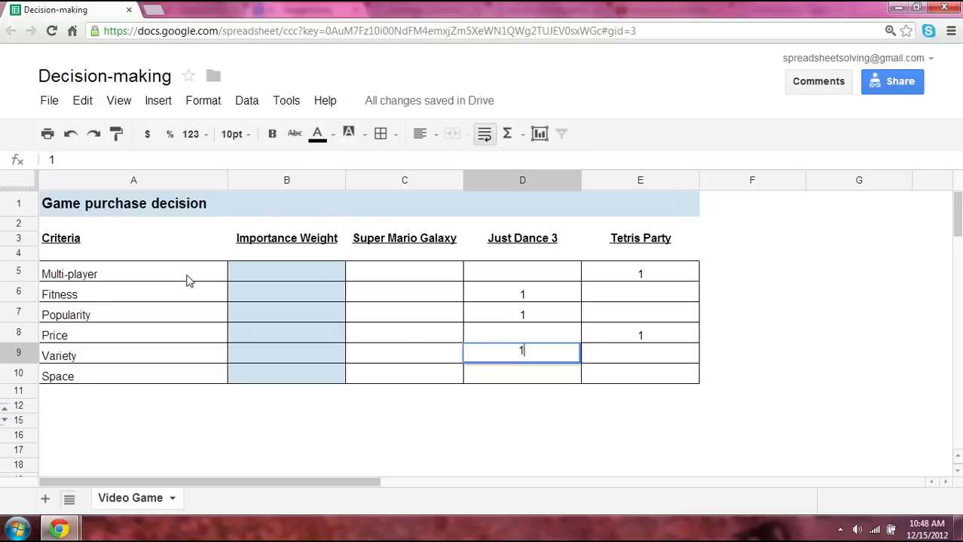
pyautogui.press('Left')
pyautogui.press('Down')
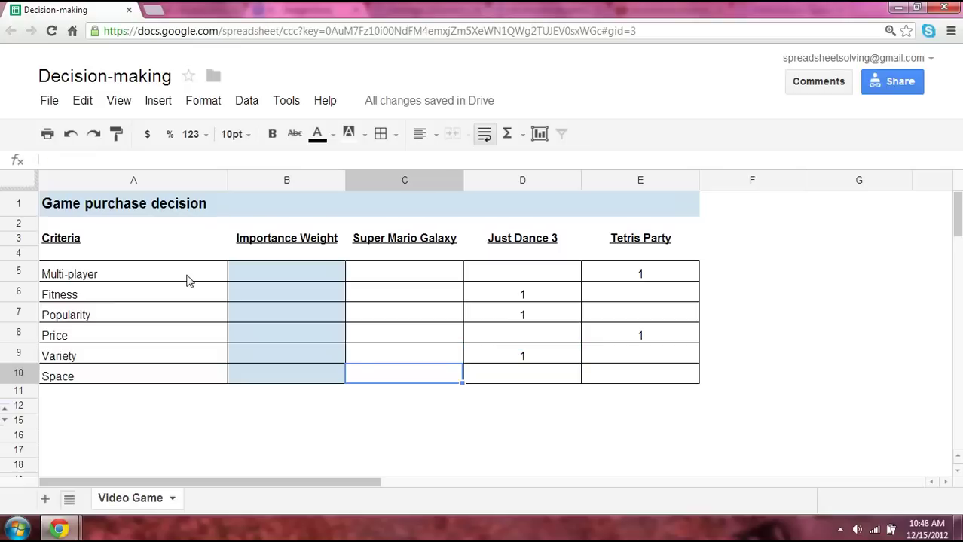
pyautogui.press('Right')
pyautogui.press('Right')
pyautogui.press('Left')
pyautogui.press('Left')
pyautogui.write('1')
pyautogui.press('Right')
pyautogui.press('Right')
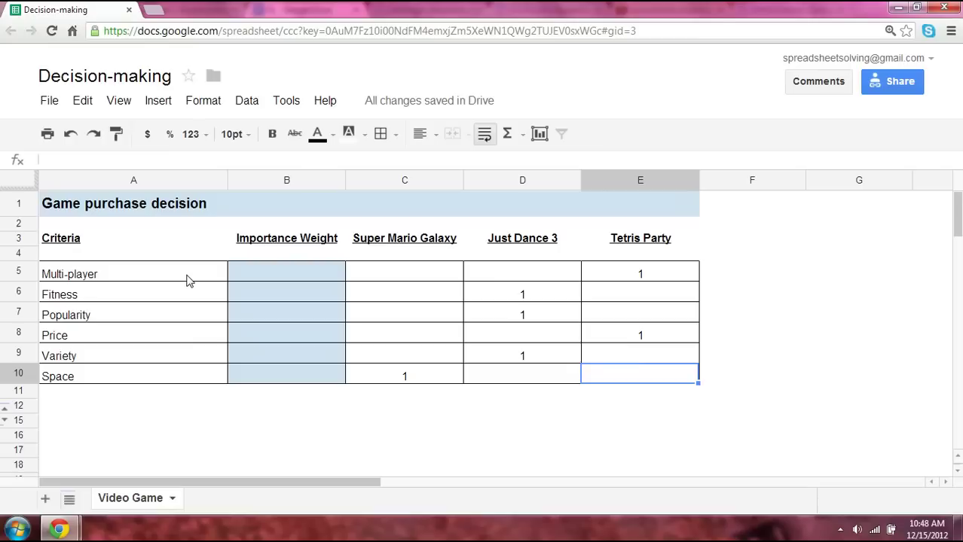
pyautogui.write('1')
pyautogui.press('Left')
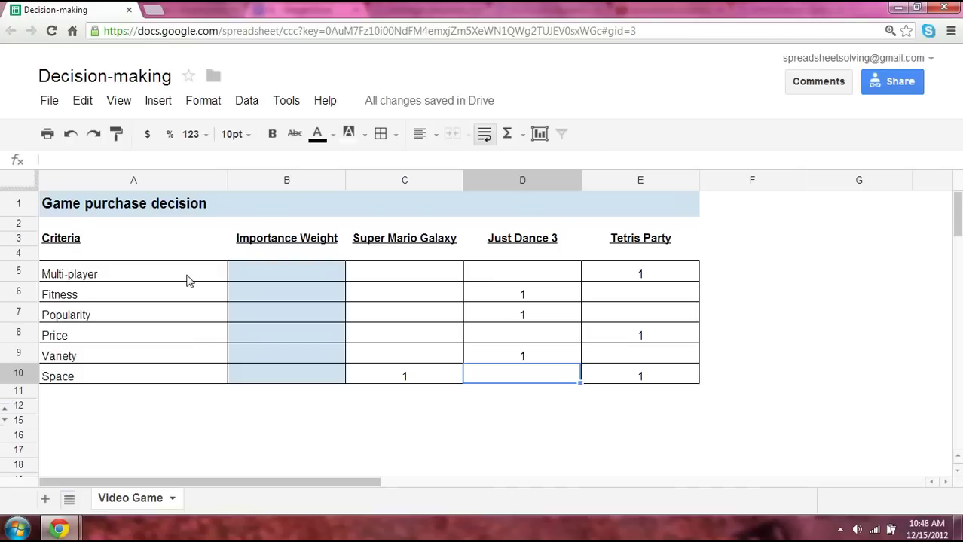
pyautogui.click(339, 423)
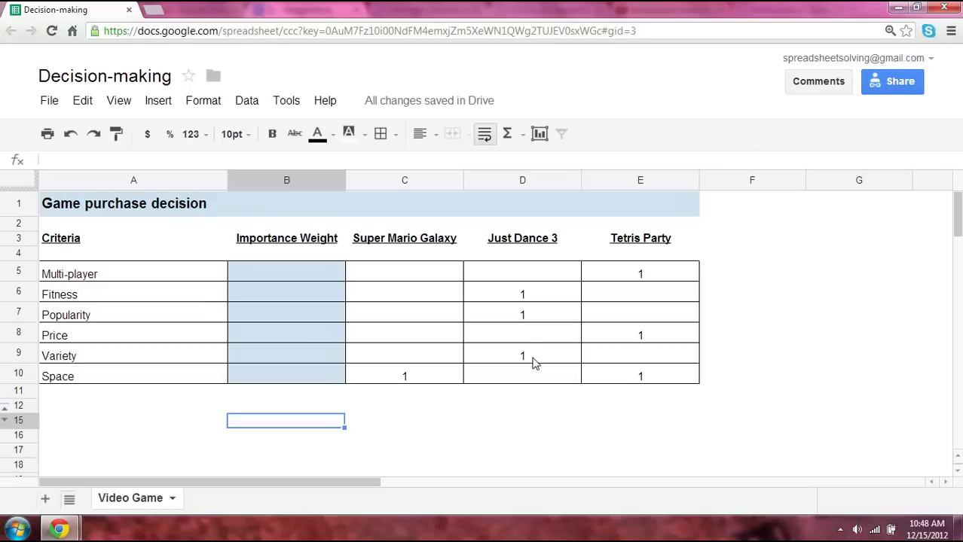
# Unhide total rows 13–14 and check the Just Dance 3 sum formula, showing totals 1, 3 and 3.
pyautogui.click(5, 422)
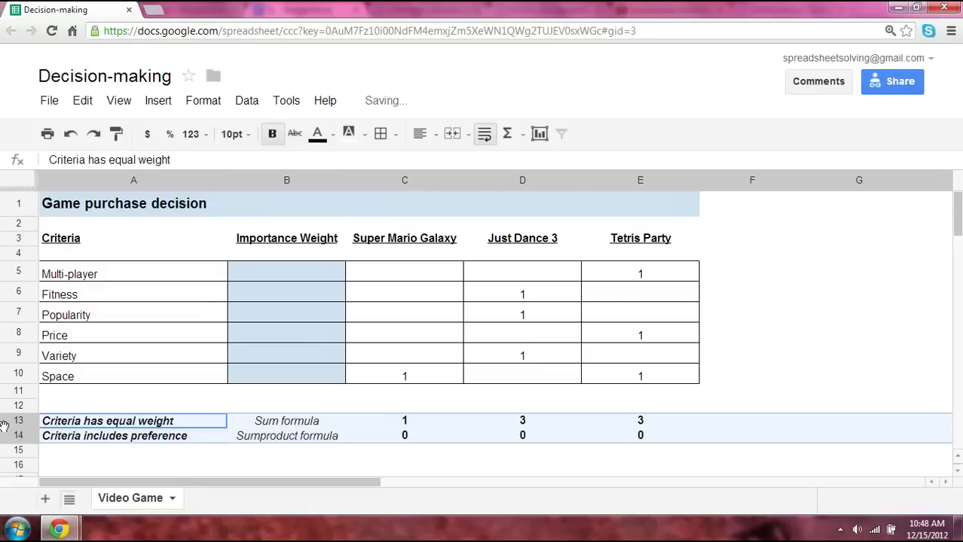
pyautogui.click(84, 427)
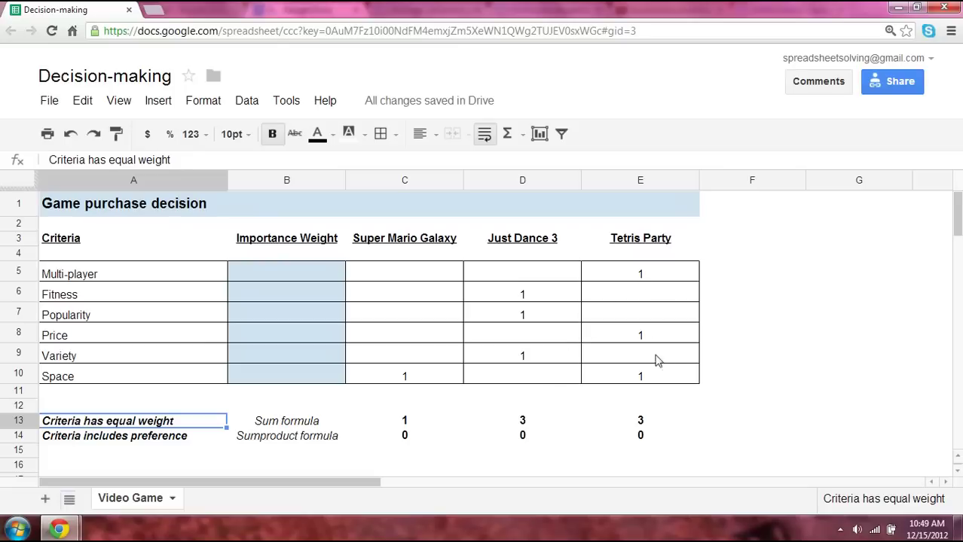
pyautogui.click(525, 424)
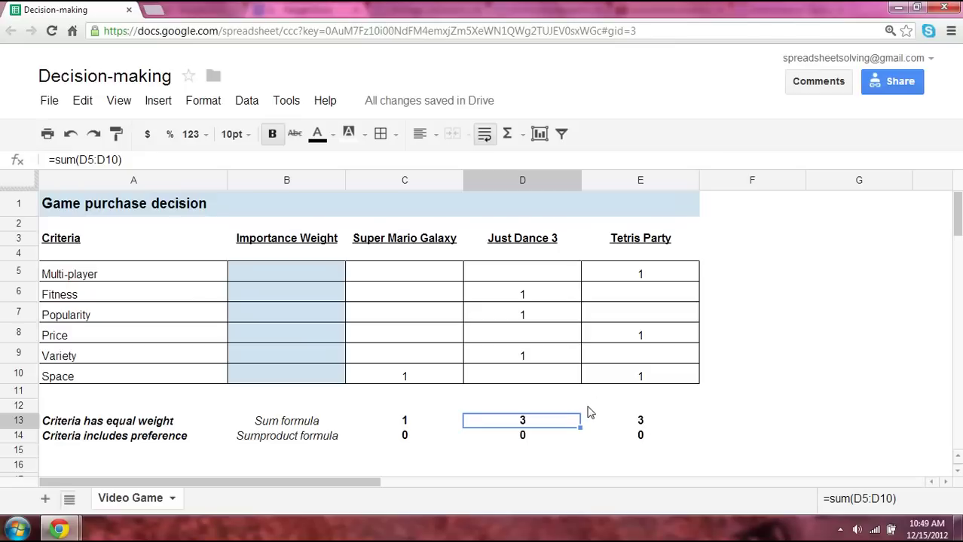
pyautogui.click(287, 270)
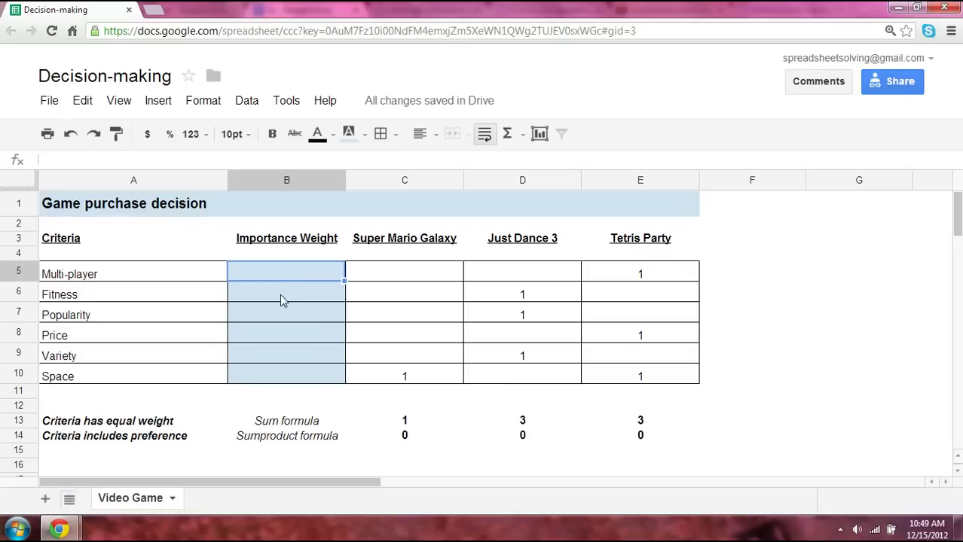
# Enter weights 3, 1, 3, 2, 1, 2 in B5:B10, giving Sumproduct scores 2, 5 and 7.
pyautogui.write('3')
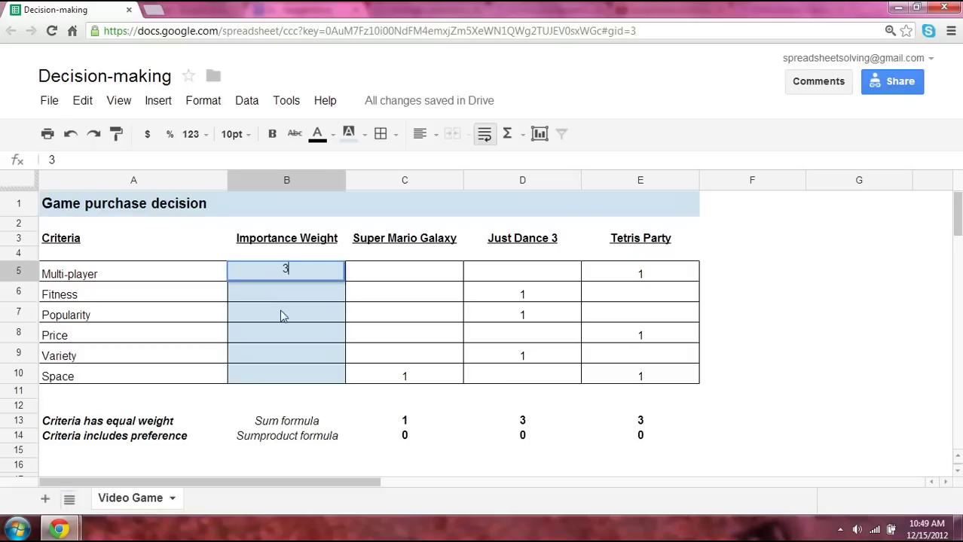
pyautogui.click(280, 310)
pyautogui.click(286, 294)
pyautogui.write('1')
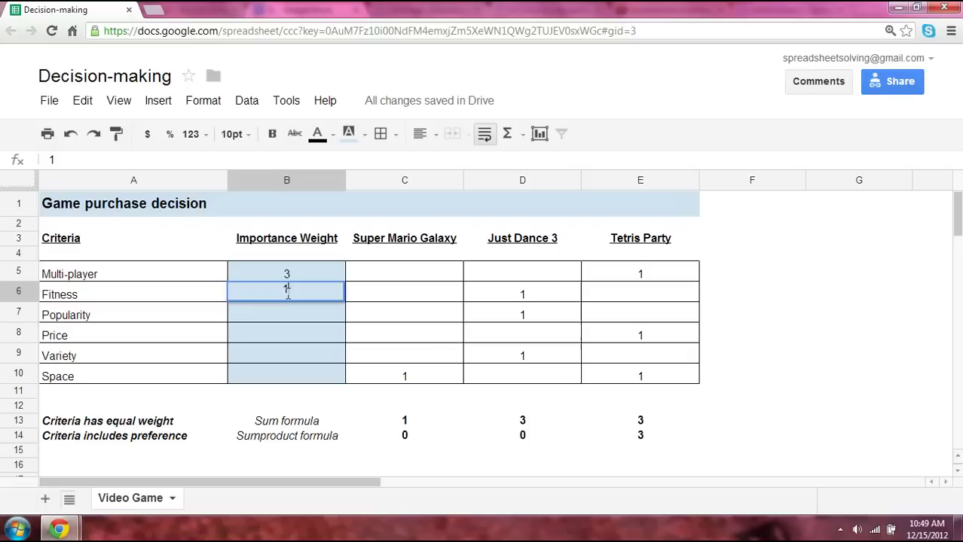
pyautogui.click(286, 312)
pyautogui.write('3')
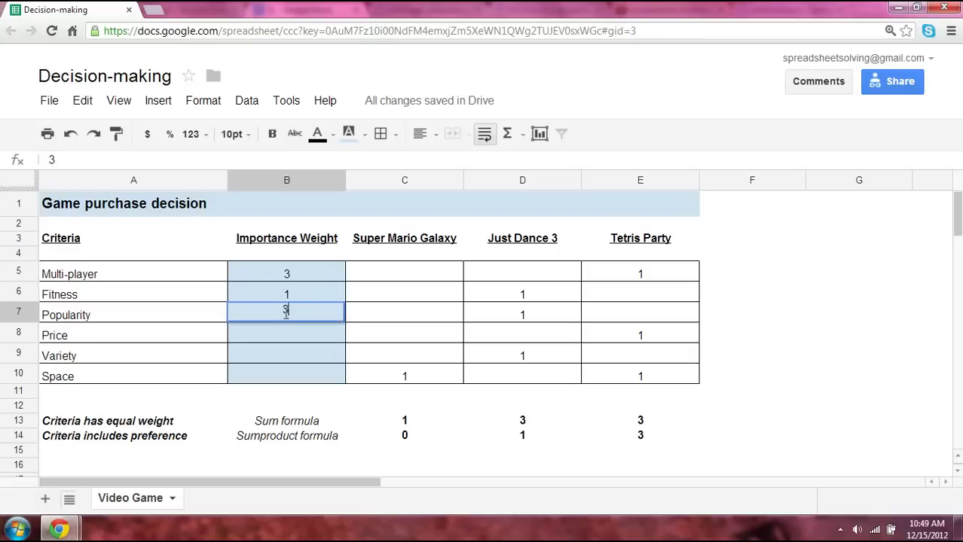
pyautogui.click(283, 328)
pyautogui.write('2')
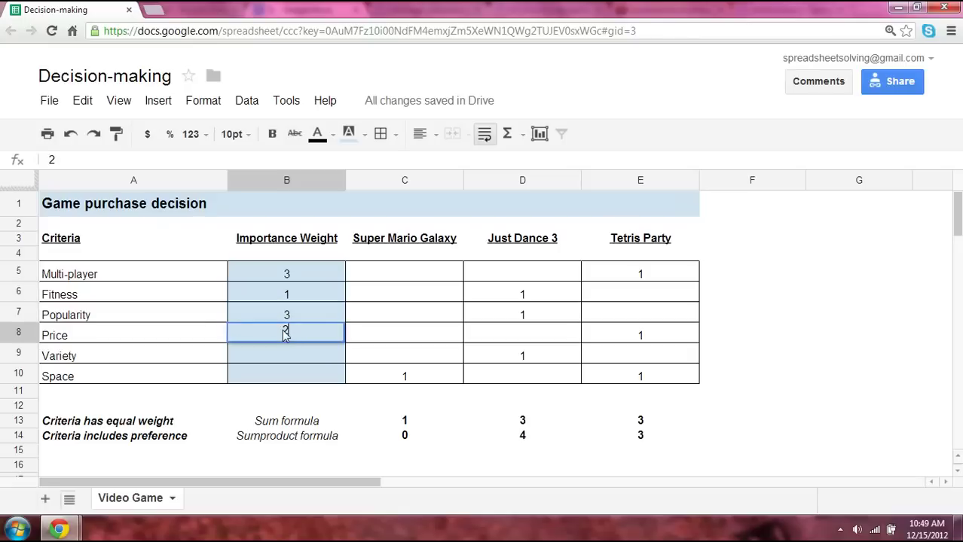
pyautogui.click(290, 360)
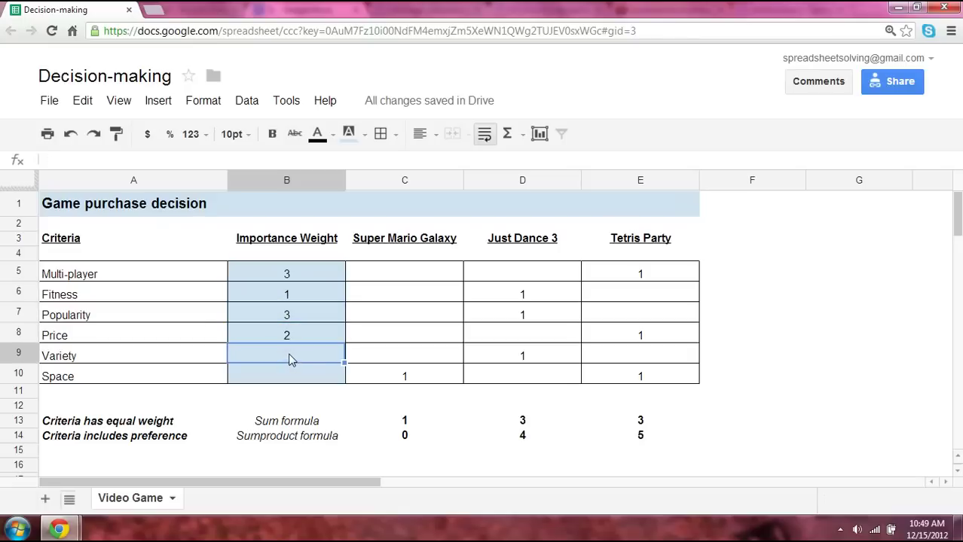
pyautogui.write('1')
pyautogui.click(290, 377)
pyautogui.write('2')
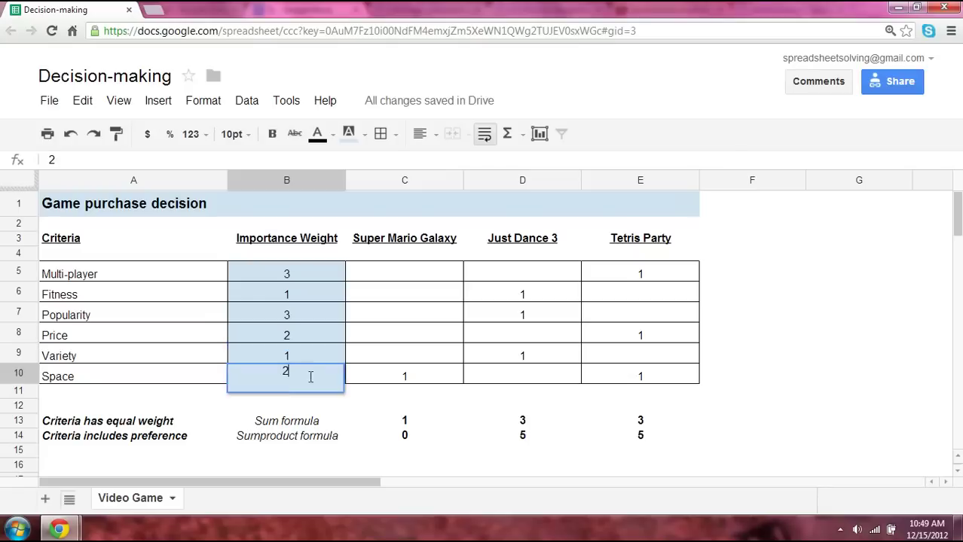
pyautogui.click(356, 393)
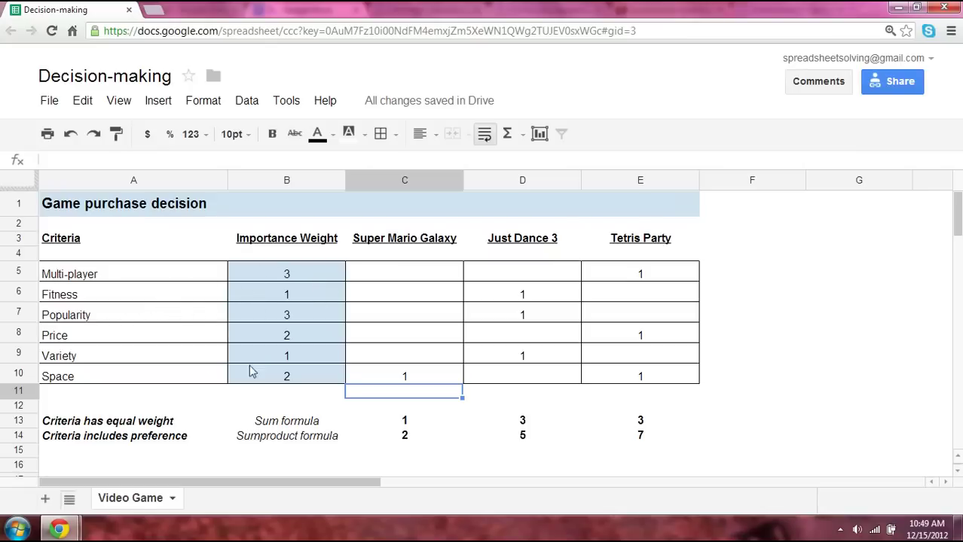
pyautogui.click(287, 277)
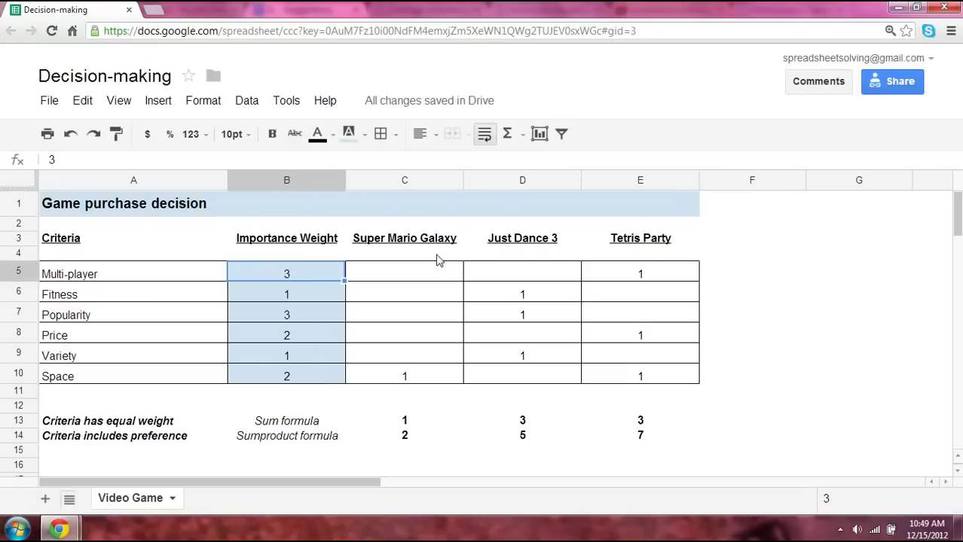
pyautogui.click(657, 277)
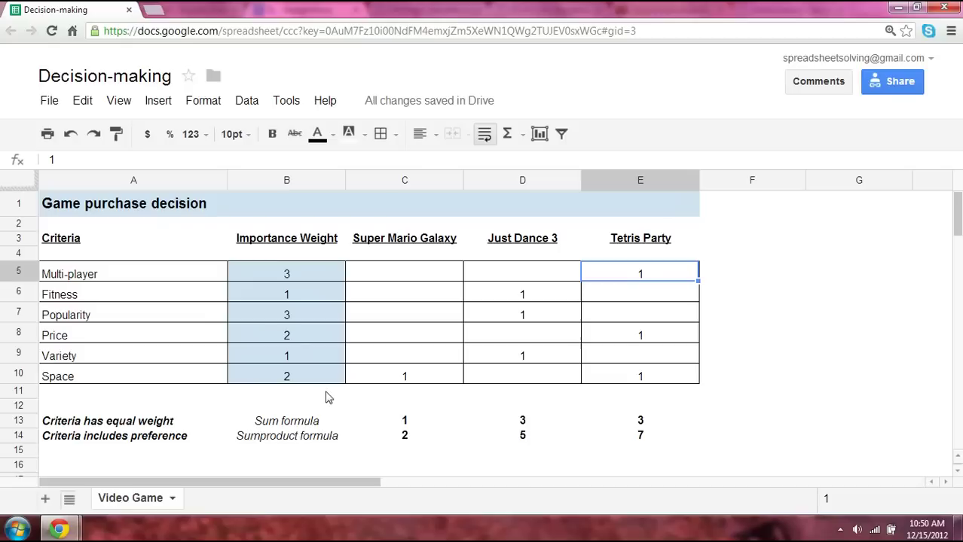
pyautogui.click(275, 442)
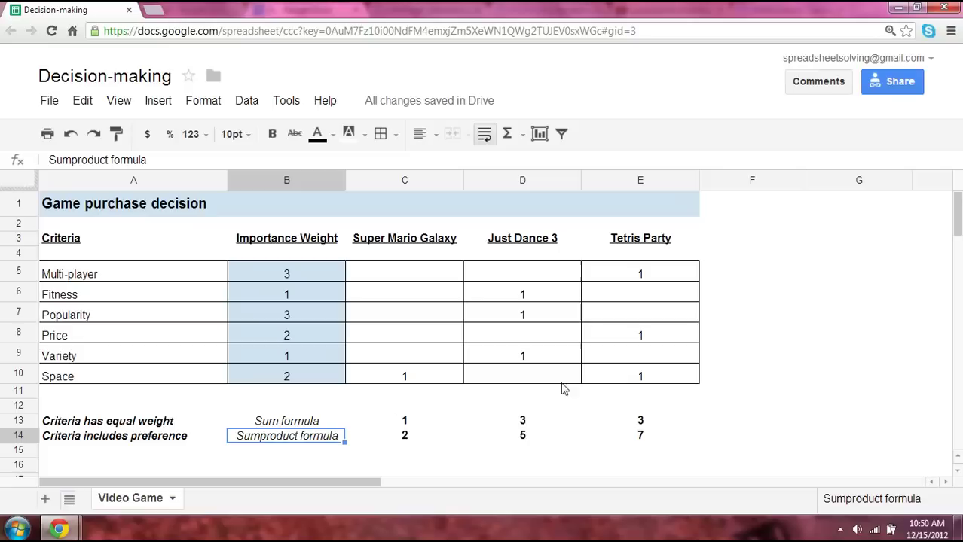
pyautogui.click(647, 438)
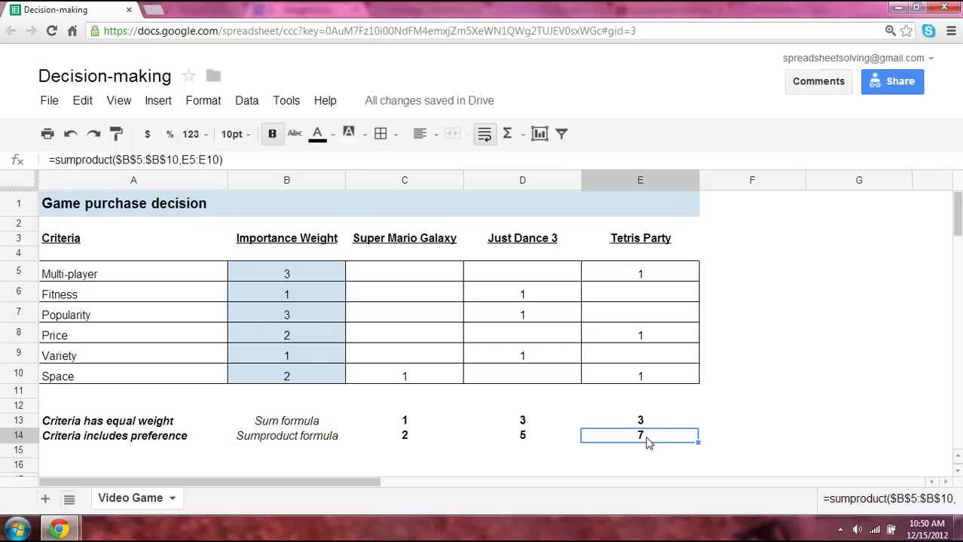
pyautogui.click(292, 427)
pyautogui.click(294, 442)
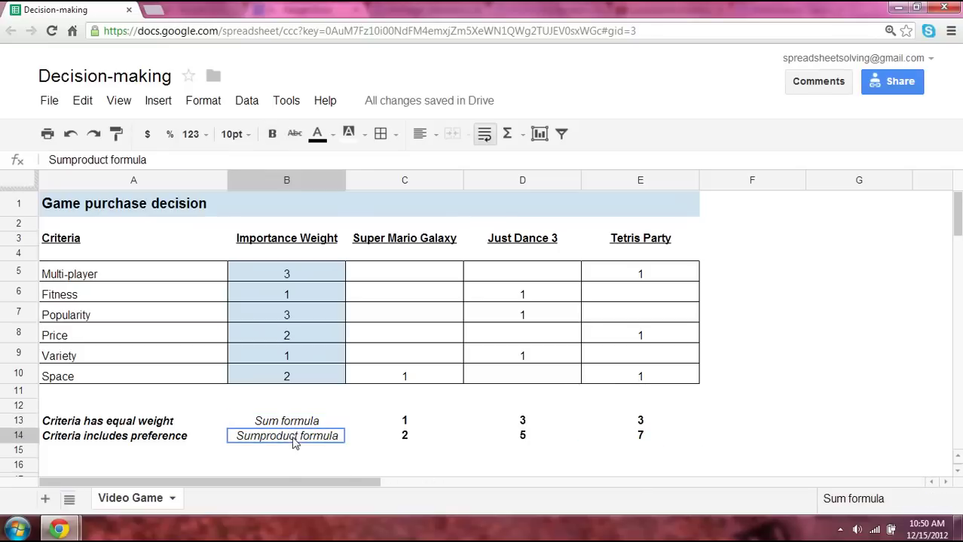
pyautogui.click(294, 426)
pyautogui.click(293, 440)
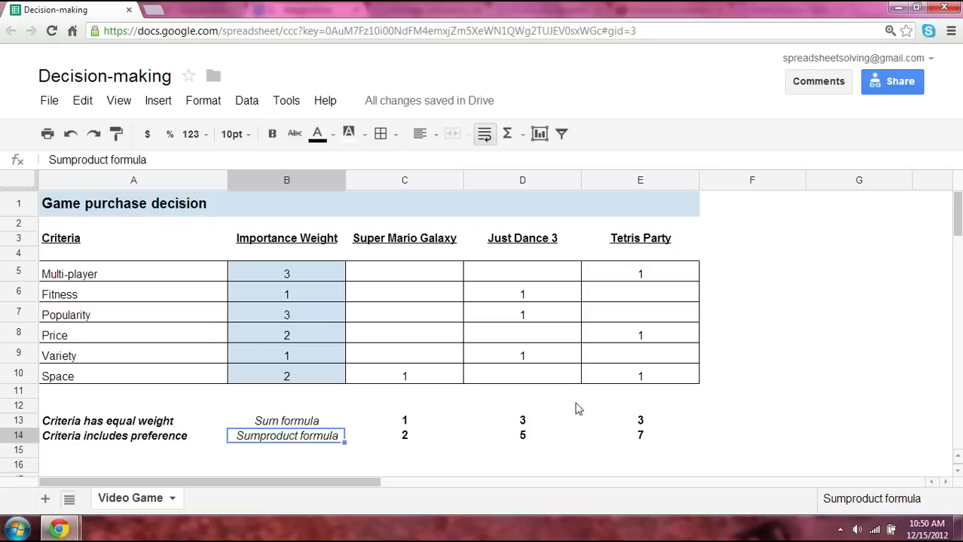
pyautogui.click(660, 439)
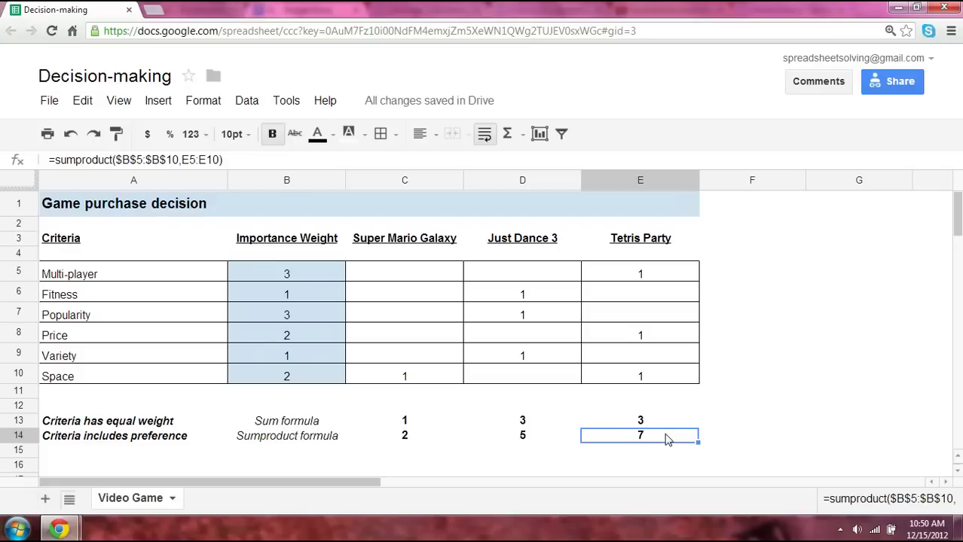
pyautogui.click(66, 211)
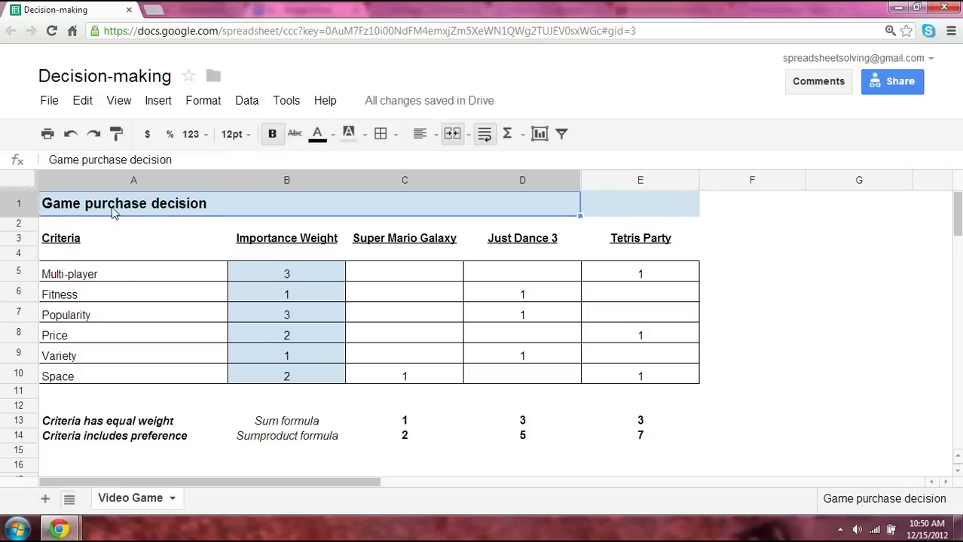
pyautogui.click(154, 239)
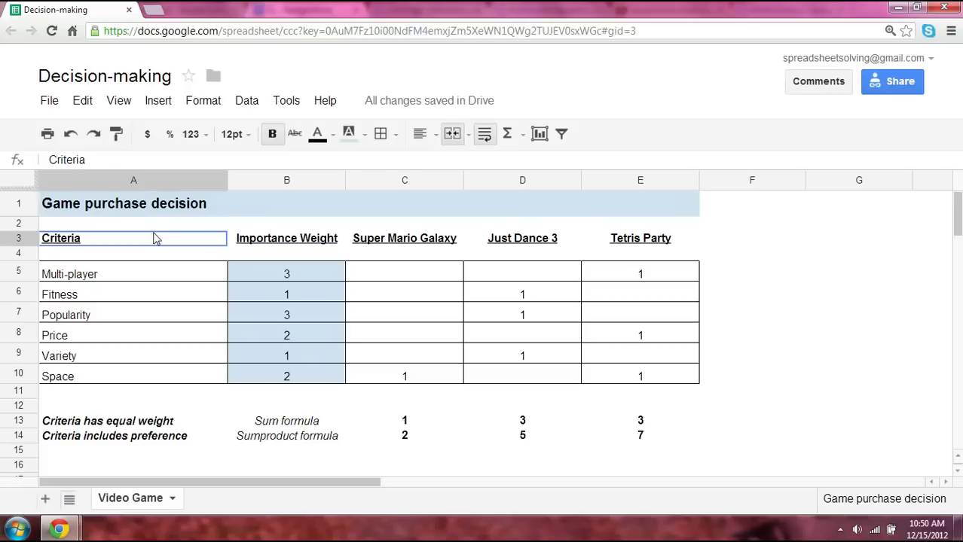